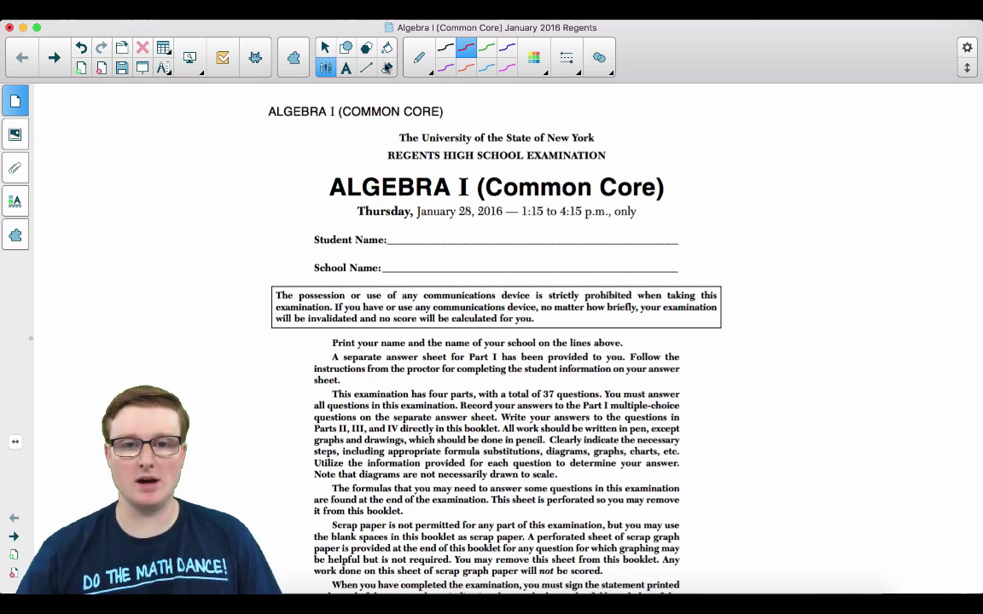
- Highlight the exam date January 28, 2016 in cyan and the ALGEBRA I title in yellow
click(418, 58)
click(406, 162)
mouse_move(423, 199)
mouse_down()
mouse_move(510, 209)
mouse_move(433, 206)
mouse_move(396, 218)
mouse_up()
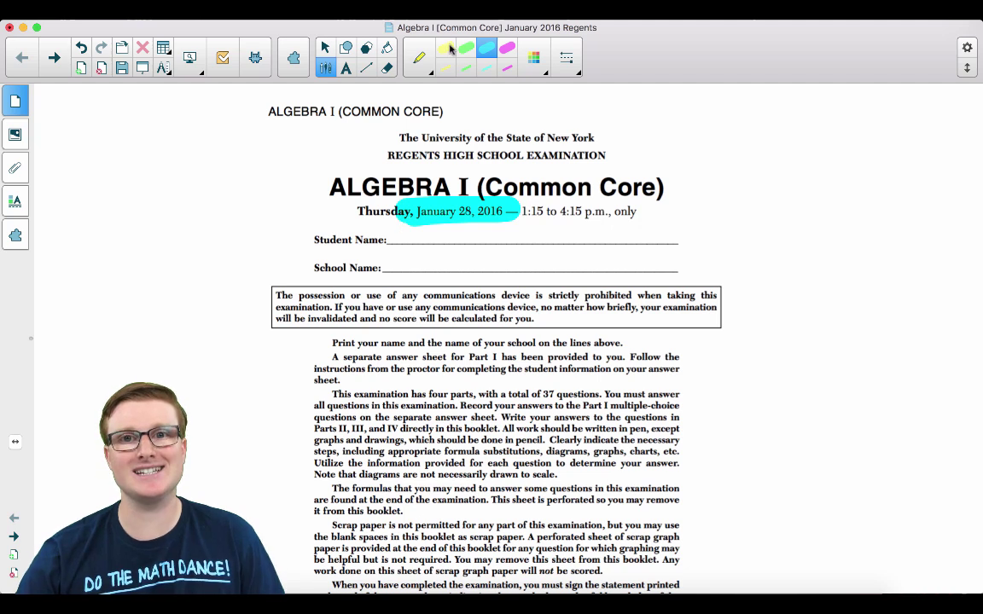
click(446, 50)
mouse_move(338, 173)
mouse_down()
mouse_move(361, 194)
mouse_move(631, 199)
mouse_move(666, 166)
mouse_move(354, 162)
mouse_move(646, 185)
mouse_up()
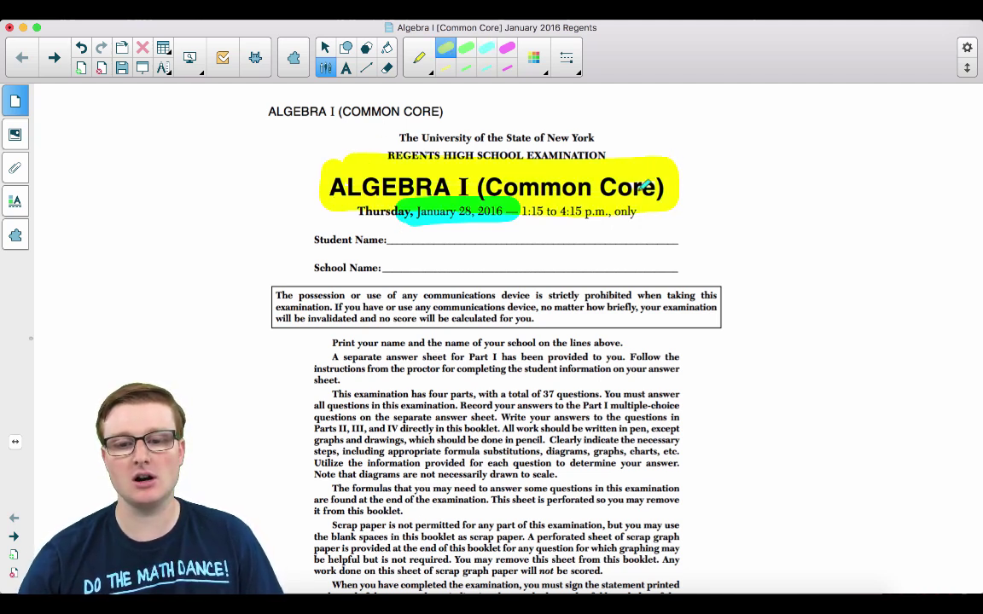
- Handwrite 'Solutions Part I – 1–12' in blue pen below the date, then turn the page
click(419, 64)
click(401, 101)
mouse_move(429, 224)
mouse_down()
mouse_move(419, 241)
mouse_move(447, 236)
mouse_up()
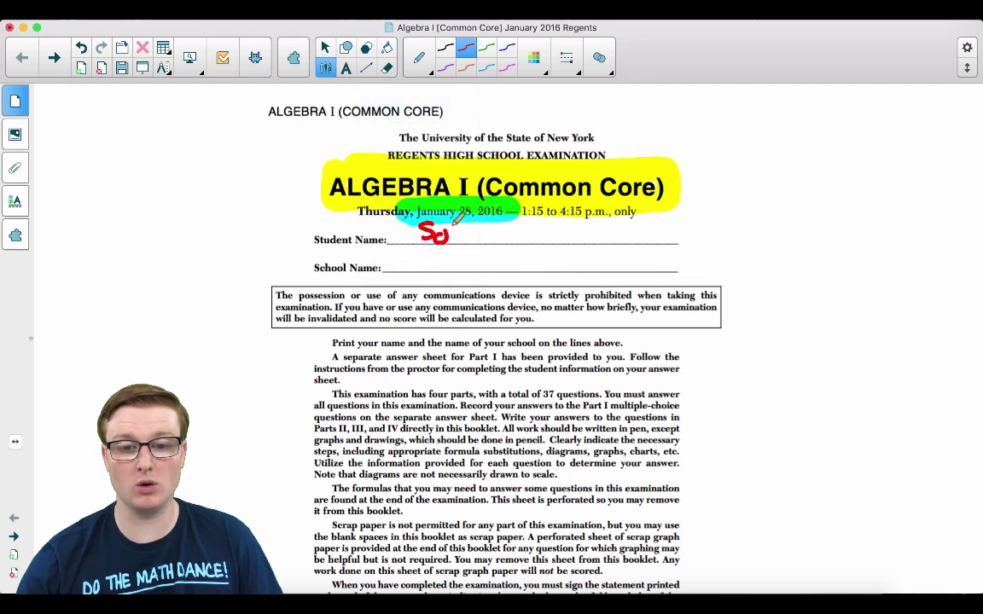
click(81, 47)
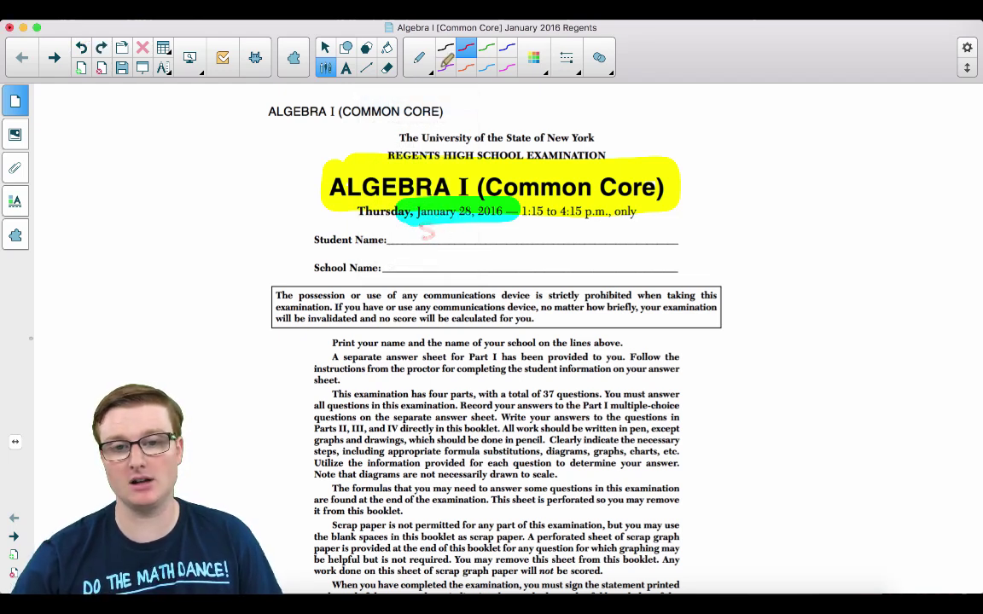
click(507, 47)
mouse_move(420, 215)
mouse_down()
mouse_move(417, 232)
mouse_move(508, 219)
mouse_move(434, 252)
mouse_move(586, 249)
mouse_move(612, 264)
mouse_move(648, 259)
mouse_move(693, 300)
mouse_up()
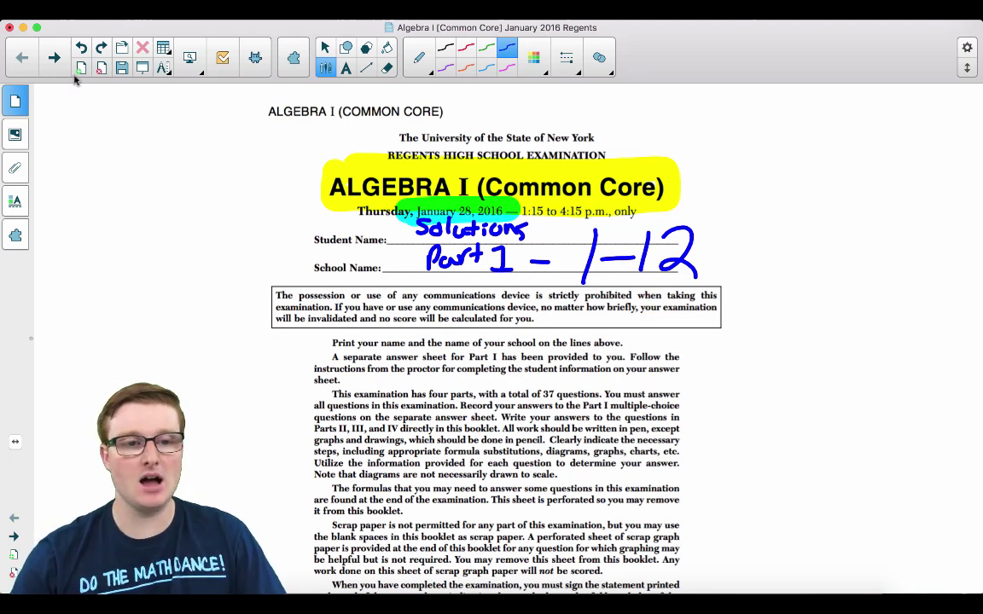
click(45, 56)
- Show the next page as an entire page, tick the Subscribe graphic and circle the website address
click(45, 56)
click(189, 59)
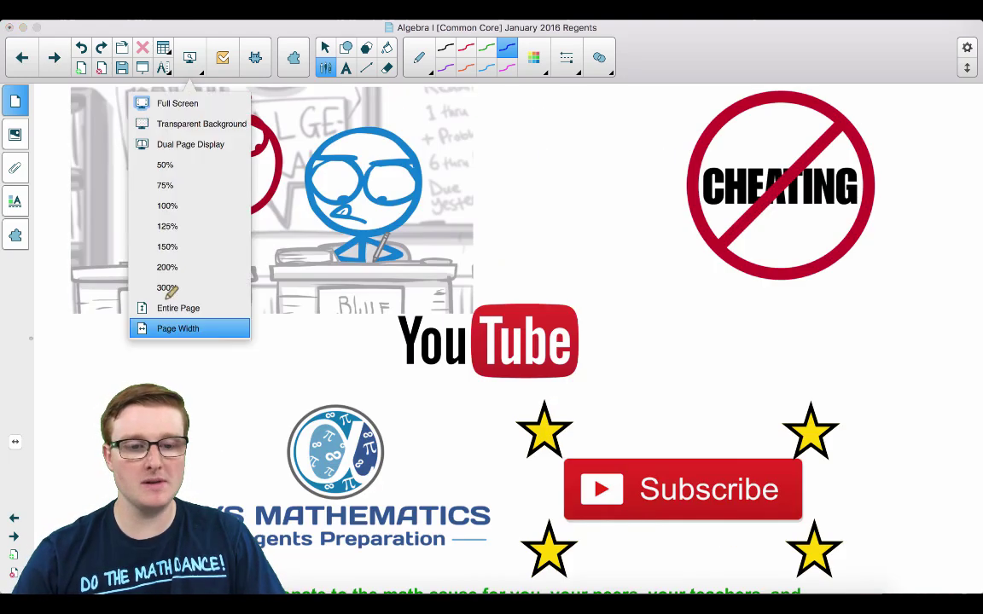
click(191, 300)
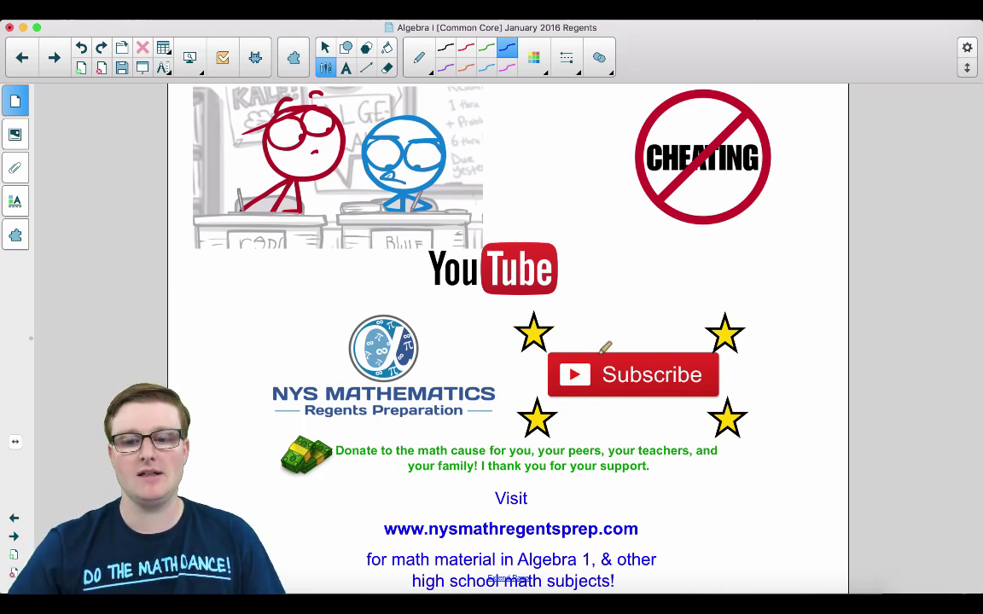
mouse_move(610, 310)
mouse_down()
mouse_move(619, 319)
mouse_move(657, 284)
mouse_up()
mouse_move(427, 507)
mouse_down()
mouse_move(461, 540)
mouse_move(642, 526)
mouse_move(386, 499)
mouse_up()
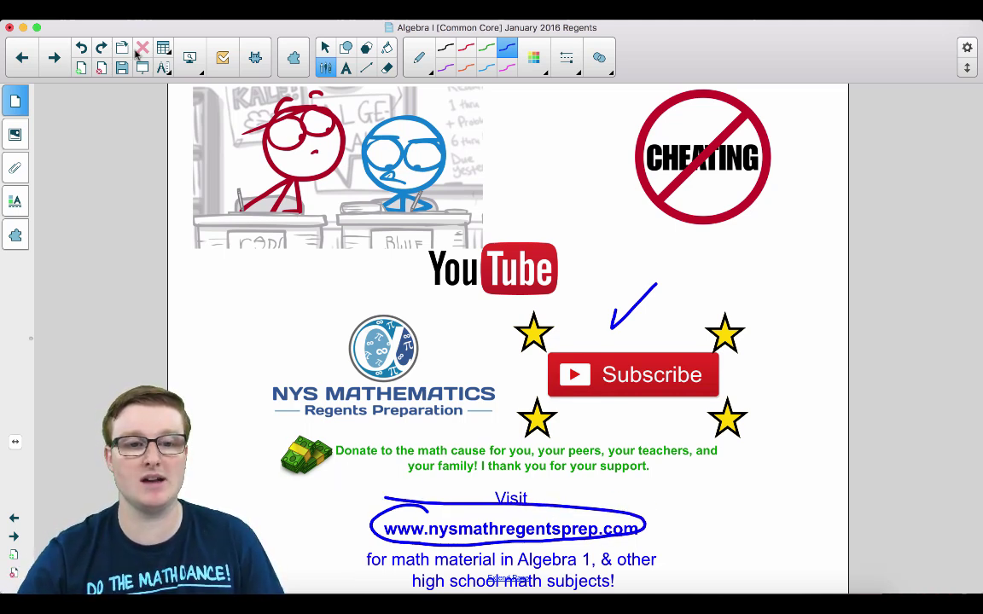
- Underline 'TI-Nspire CX' in the calculator slide heading, then advance to the Part I questions
click(51, 56)
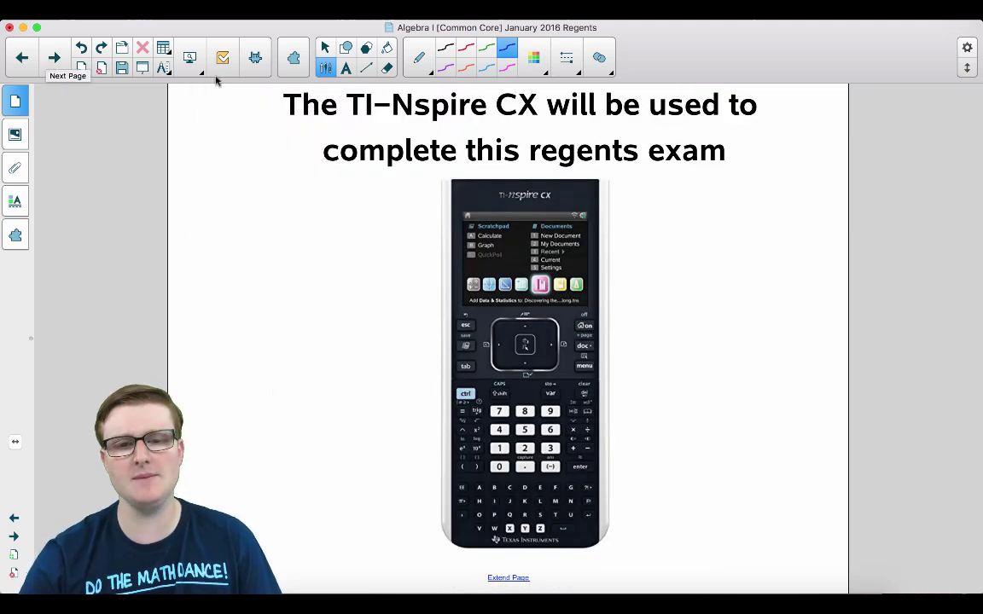
drag(350, 129, 533, 135)
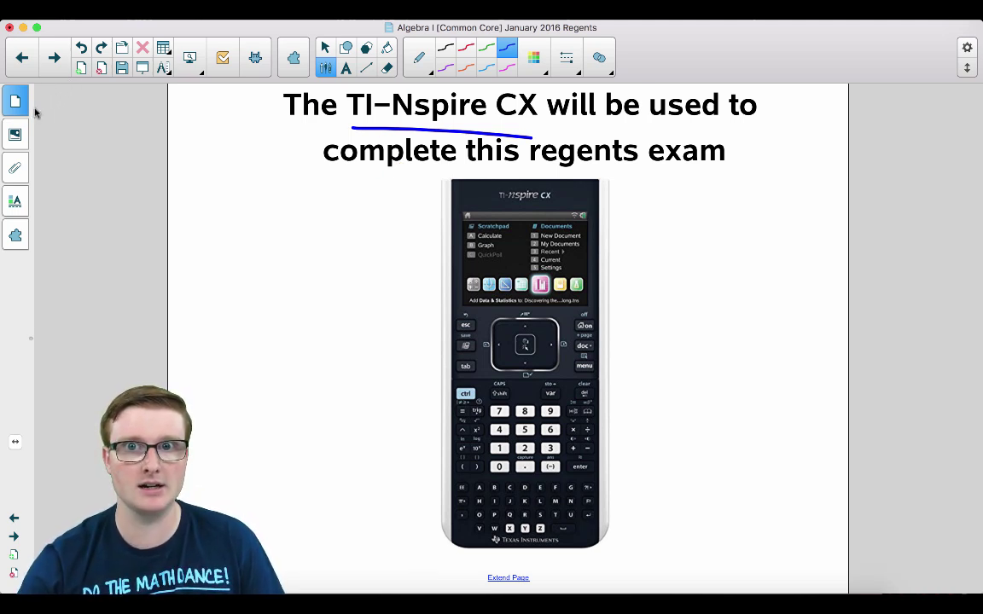
click(52, 57)
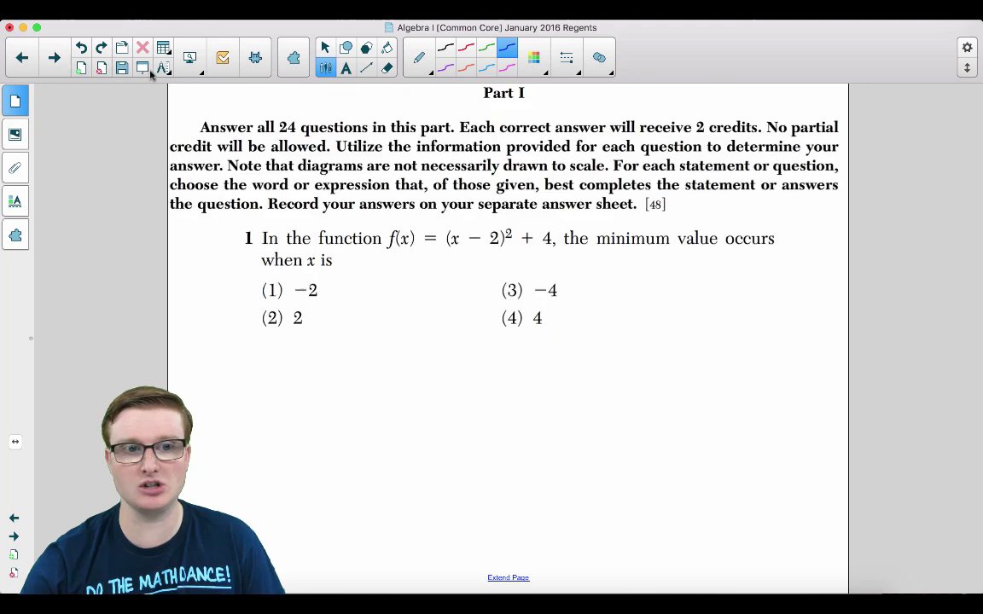
- At page width, underline 'minimum value occurs' and the x in question 1
click(191, 58)
click(203, 329)
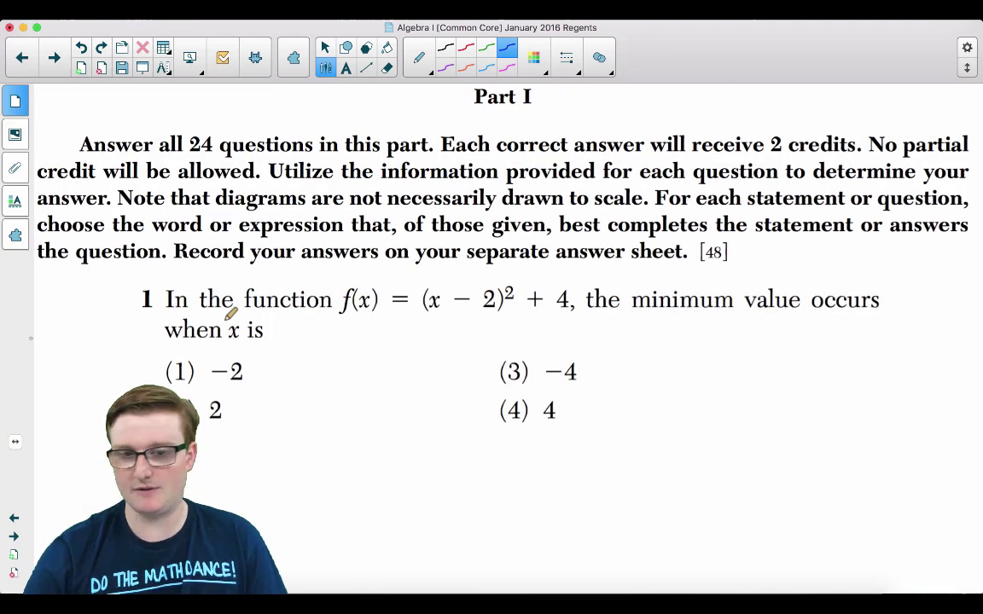
scroll(230, 314, down, 5)
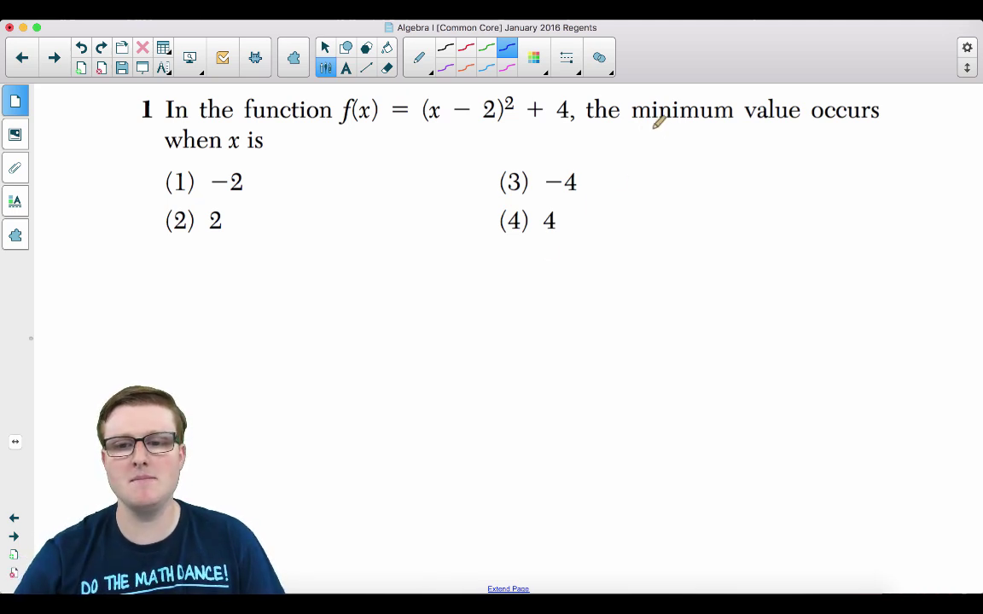
drag(641, 128, 813, 137)
drag(228, 153, 244, 156)
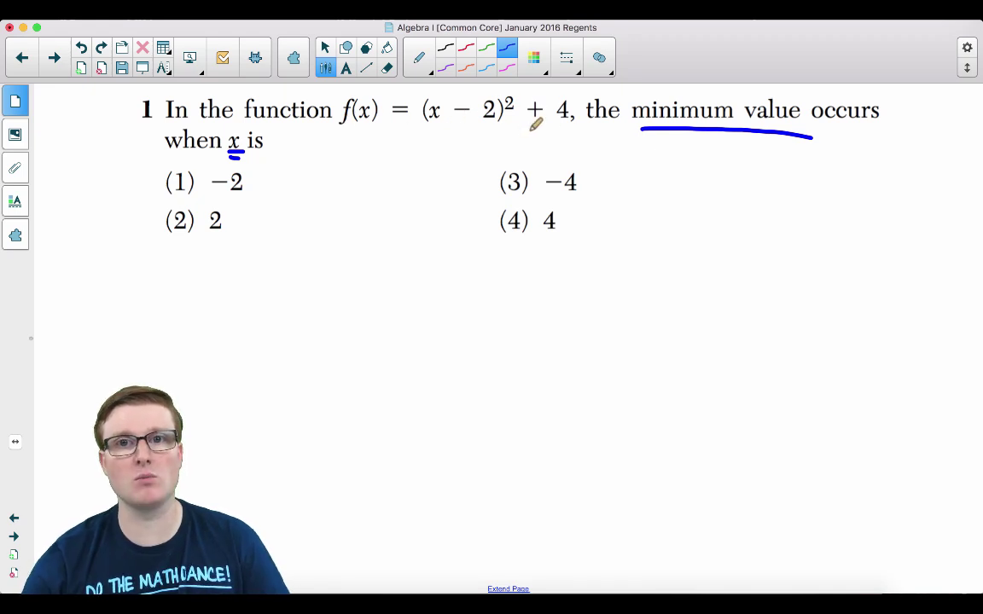
- Write f(x)=(x-2)²+4 below the choices with a boxed 'Vertex Form' label beside it
mouse_move(368, 289)
mouse_down()
mouse_move(367, 322)
mouse_move(353, 331)
mouse_up()
drag(352, 311, 369, 309)
mouse_move(394, 290)
mouse_down()
mouse_move(420, 319)
mouse_move(439, 299)
mouse_move(468, 290)
mouse_move(468, 306)
mouse_move(524, 313)
mouse_move(560, 277)
mouse_move(629, 305)
mouse_up()
mouse_move(188, 290)
mouse_down()
mouse_move(195, 320)
mouse_move(257, 296)
mouse_move(282, 305)
mouse_move(198, 327)
mouse_move(274, 339)
mouse_up()
mouse_move(149, 261)
mouse_down()
mouse_move(153, 292)
mouse_move(299, 283)
mouse_move(147, 282)
mouse_up()
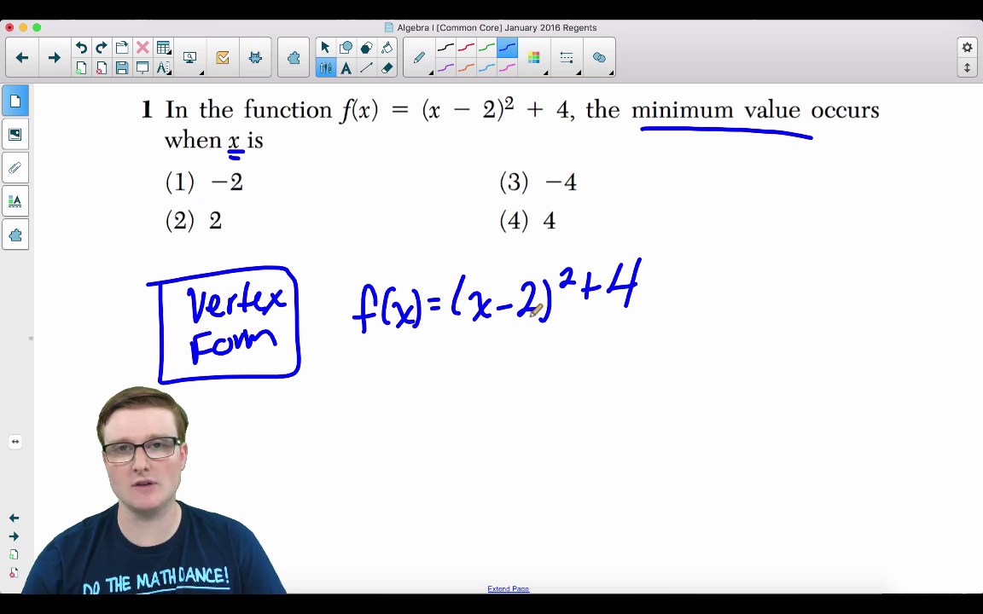
- Mark the (x-2) term and write 'Horizontal shift to the right by 2 units'
drag(461, 337, 536, 335)
mouse_move(445, 366)
mouse_down()
mouse_move(442, 381)
mouse_move(522, 359)
mouse_move(579, 362)
mouse_up()
mouse_move(464, 395)
mouse_down()
mouse_move(497, 391)
mouse_move(504, 402)
mouse_move(525, 389)
mouse_move(573, 390)
mouse_up()
mouse_move(431, 418)
mouse_down()
mouse_move(474, 433)
mouse_move(518, 415)
mouse_move(526, 432)
mouse_move(562, 402)
mouse_move(575, 430)
mouse_up()
drag(499, 441, 567, 439)
mouse_move(604, 399)
mouse_down()
mouse_move(613, 422)
mouse_move(602, 444)
mouse_up()
mouse_move(486, 474)
mouse_down()
mouse_move(589, 467)
mouse_move(606, 490)
mouse_up()
- Draw an arrow from +4 and write 'Vertical shift up by 4 units'
drag(652, 256, 687, 241)
drag(674, 239, 682, 252)
mouse_move(705, 215)
mouse_down()
mouse_move(809, 196)
mouse_move(807, 222)
mouse_up()
mouse_move(723, 241)
mouse_down()
mouse_move(760, 249)
mouse_move(779, 228)
mouse_move(783, 238)
mouse_move(823, 244)
mouse_move(851, 243)
mouse_up()
mouse_move(749, 271)
mouse_down()
mouse_move(772, 292)
mouse_move(767, 317)
mouse_up()
mouse_move(815, 279)
mouse_down()
mouse_move(877, 274)
mouse_move(895, 256)
mouse_move(878, 282)
mouse_up()
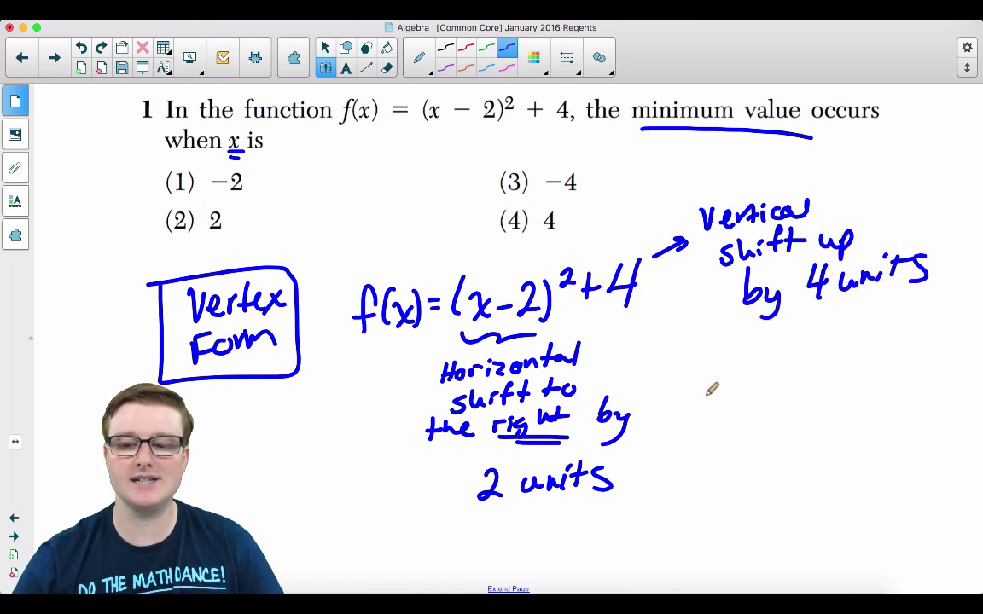
- Write the vertex point (2,4) below the shift notes
drag(725, 365, 719, 438)
click(773, 397)
drag(732, 375, 767, 420)
mouse_move(793, 365)
mouse_down()
mouse_move(814, 388)
mouse_move(806, 418)
mouse_up()
drag(816, 354, 805, 441)
- Highlight the vertex (2,4), circle answer choice (2), and bring up TI-Nspire CX Teacher Software
click(424, 58)
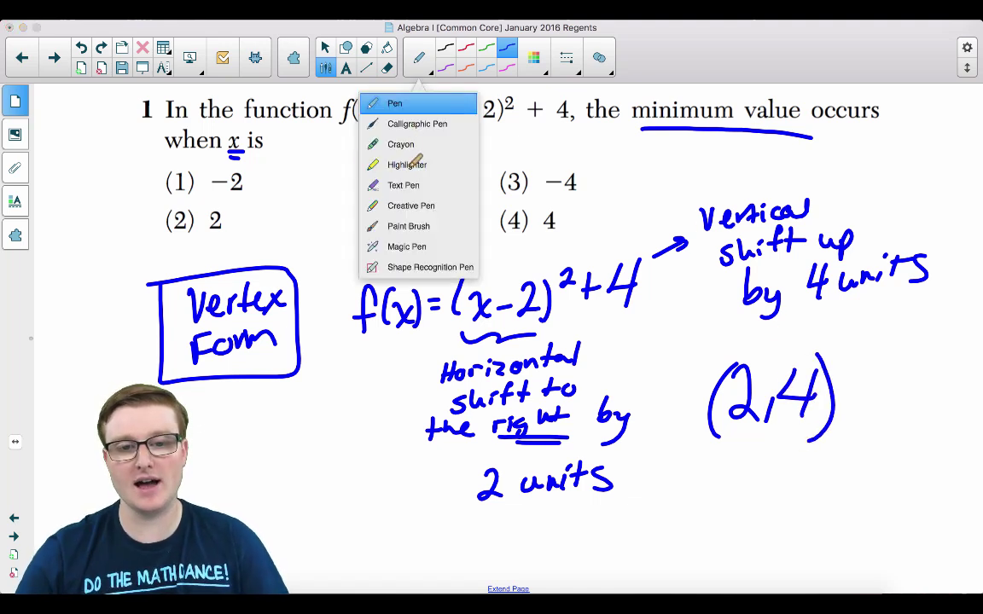
click(406, 162)
mouse_move(704, 389)
mouse_down()
mouse_move(768, 361)
mouse_move(725, 384)
mouse_move(762, 419)
mouse_move(701, 423)
mouse_up()
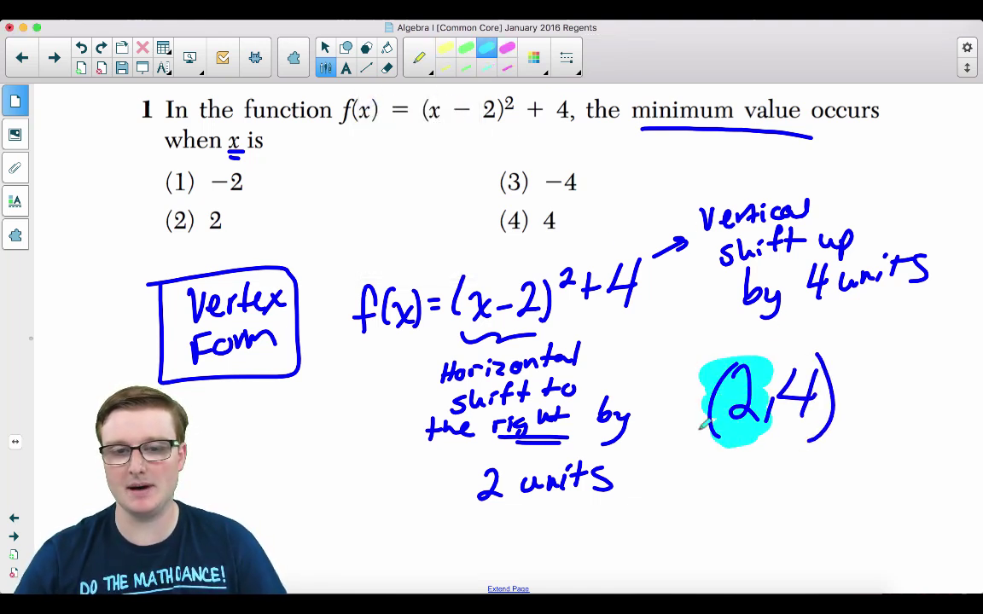
click(424, 58)
click(399, 98)
mouse_move(202, 220)
mouse_down()
mouse_move(154, 211)
mouse_move(150, 232)
mouse_up()
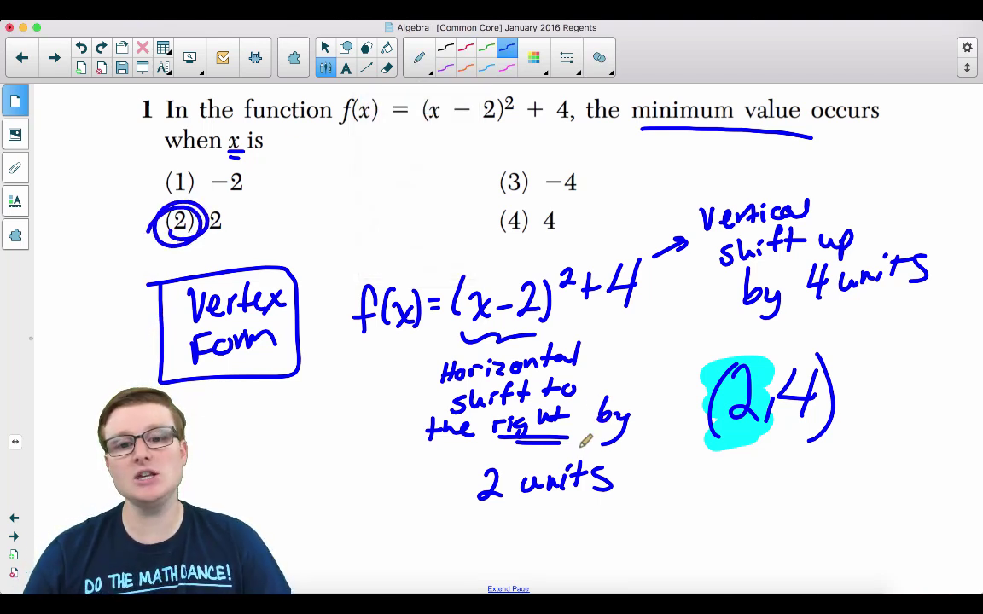
click(613, 591)
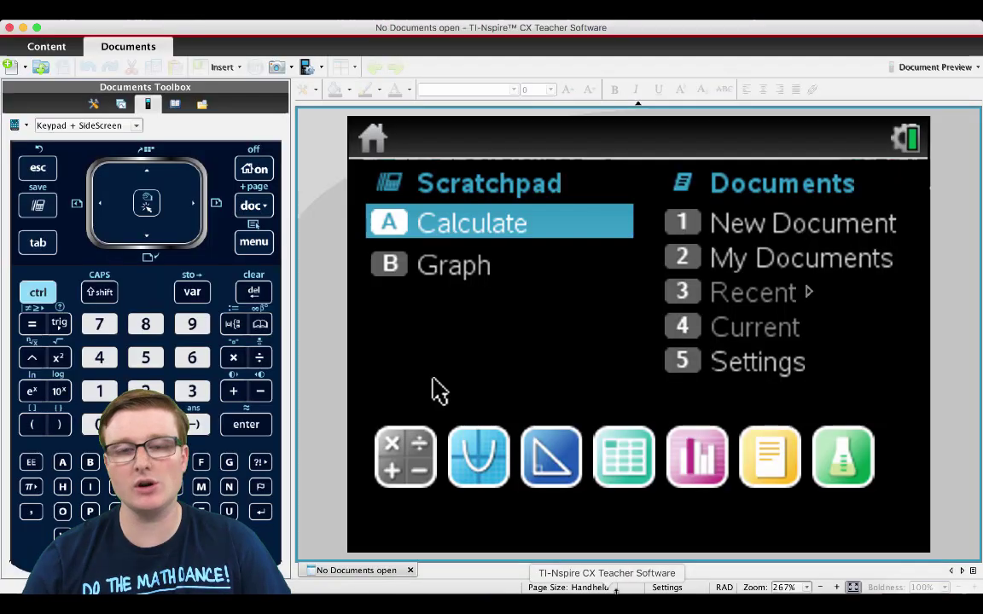
- Graph f1(x)=(x-2)²+4 on a new graph page
click(477, 457)
text((x-2))
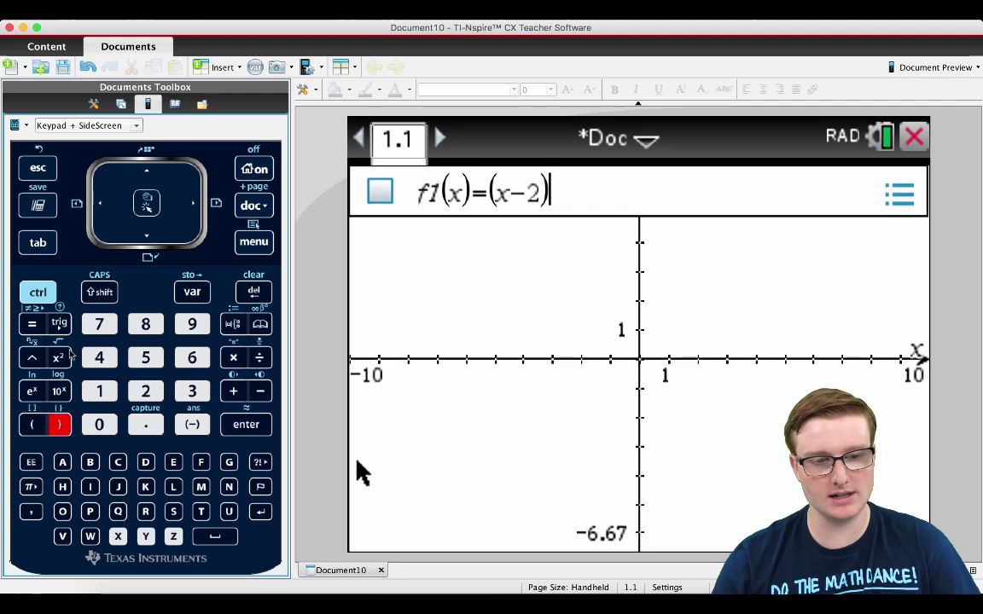
text(^2)
key(Right)
text(+4)
key(Return)
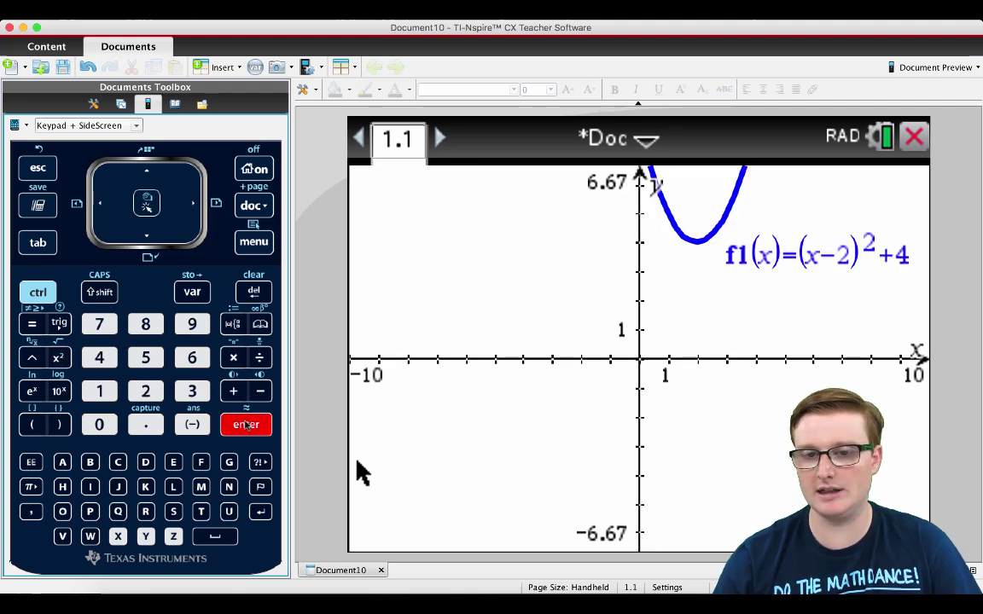
- Find the parabola's minimum between lower and upper bounds, showing (2,4), and move its label aside
key(super+m)
mouse_move(467, 329)
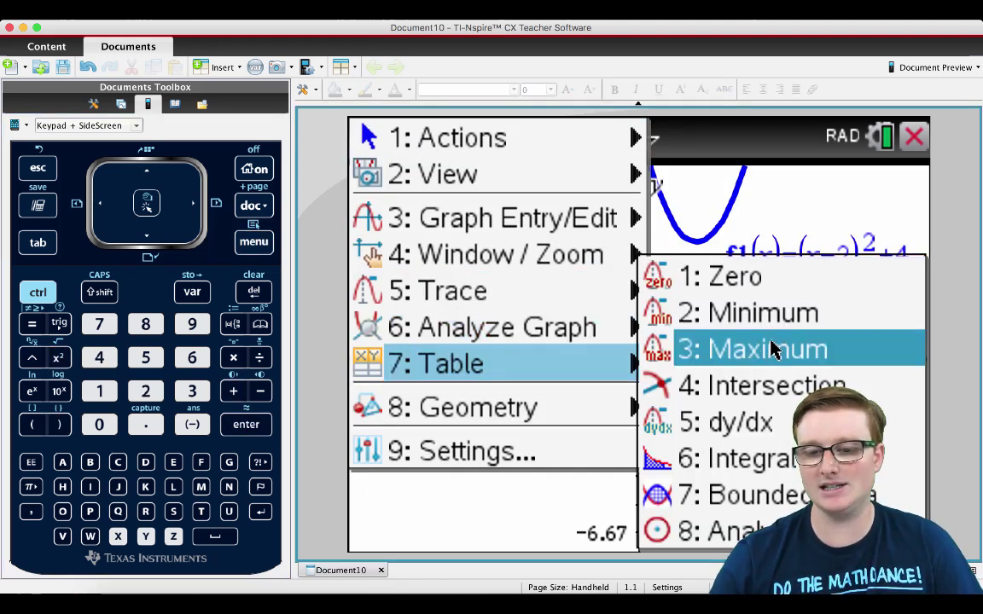
click(757, 312)
click(671, 263)
click(755, 285)
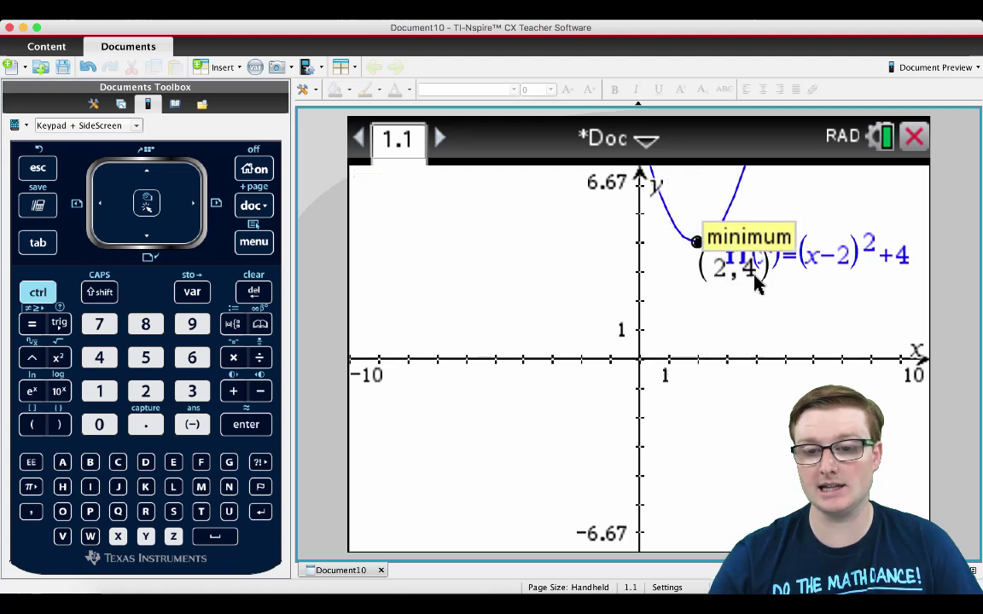
drag(664, 264, 520, 213)
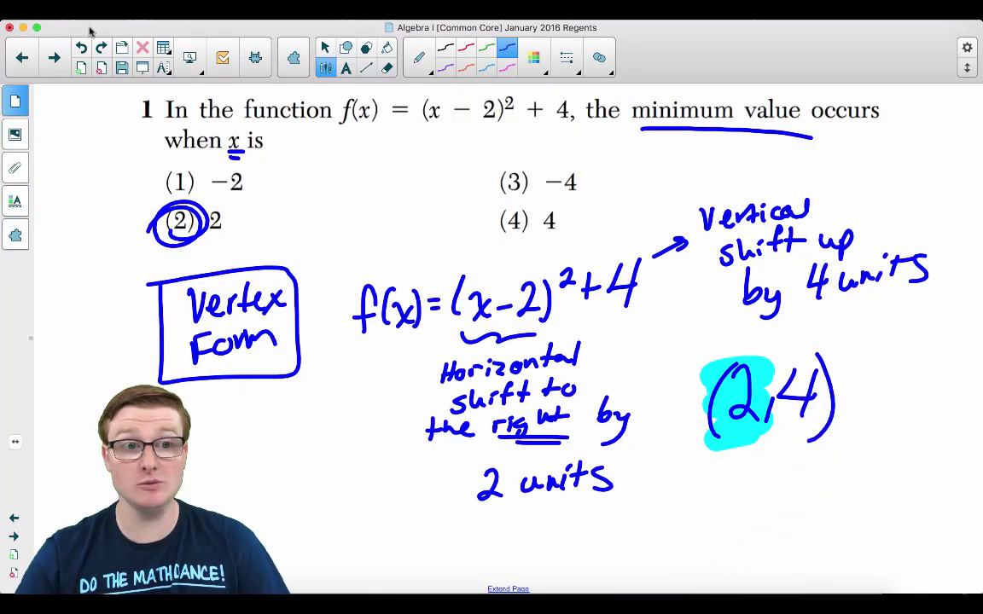
- Switch to red ink, go to question 2's page, and loop around the 'Gas Sales' graph title
click(465, 48)
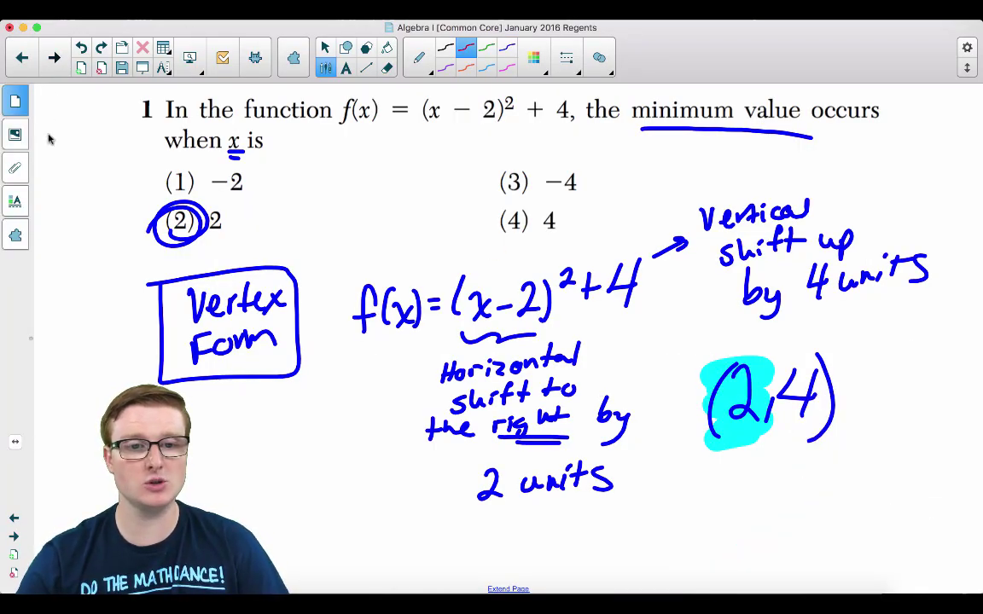
key(Page_Down)
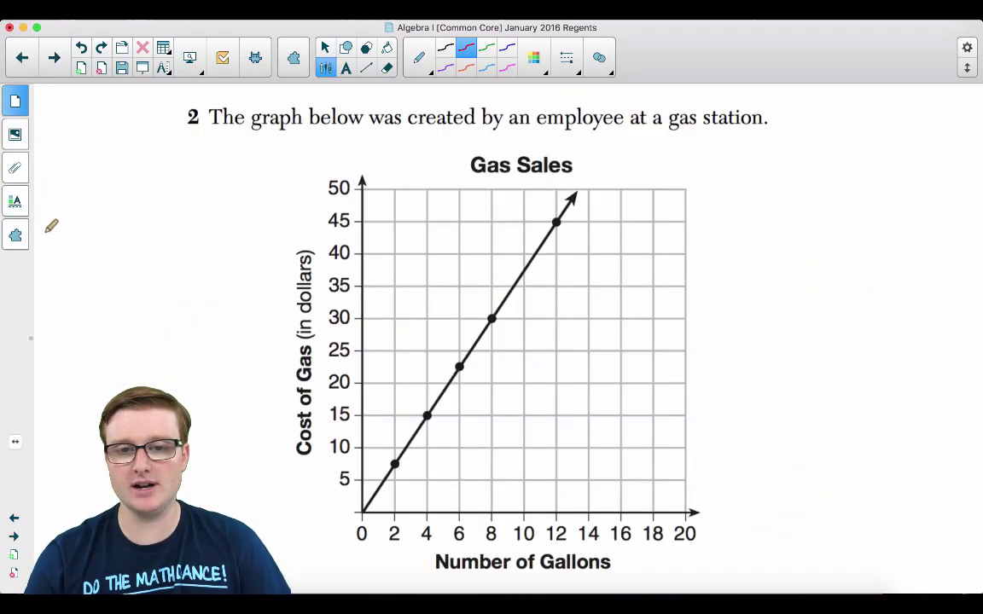
scroll(49, 234, down, 5)
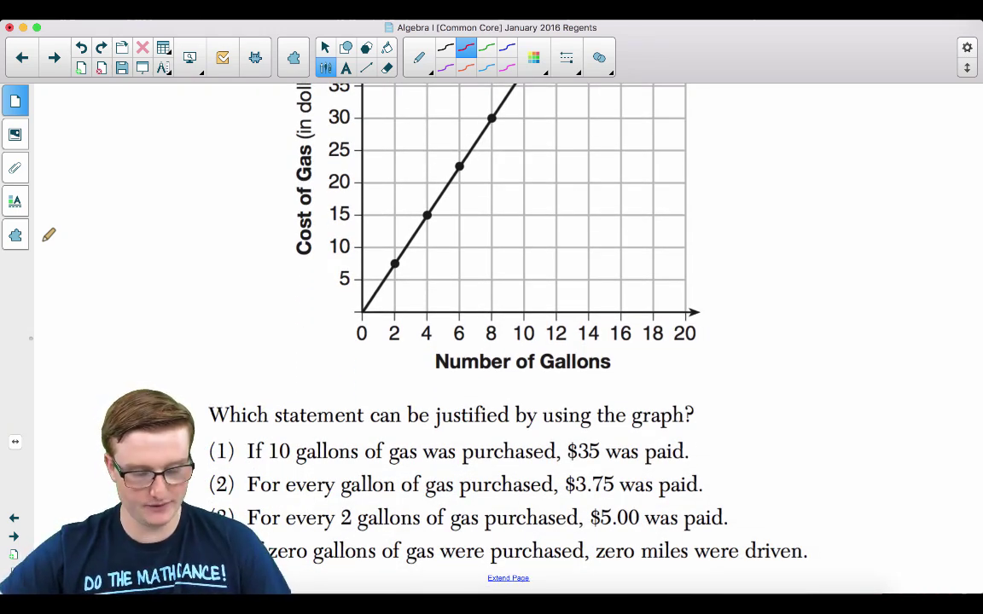
scroll(49, 234, up, 2)
scroll(49, 236, down, 2)
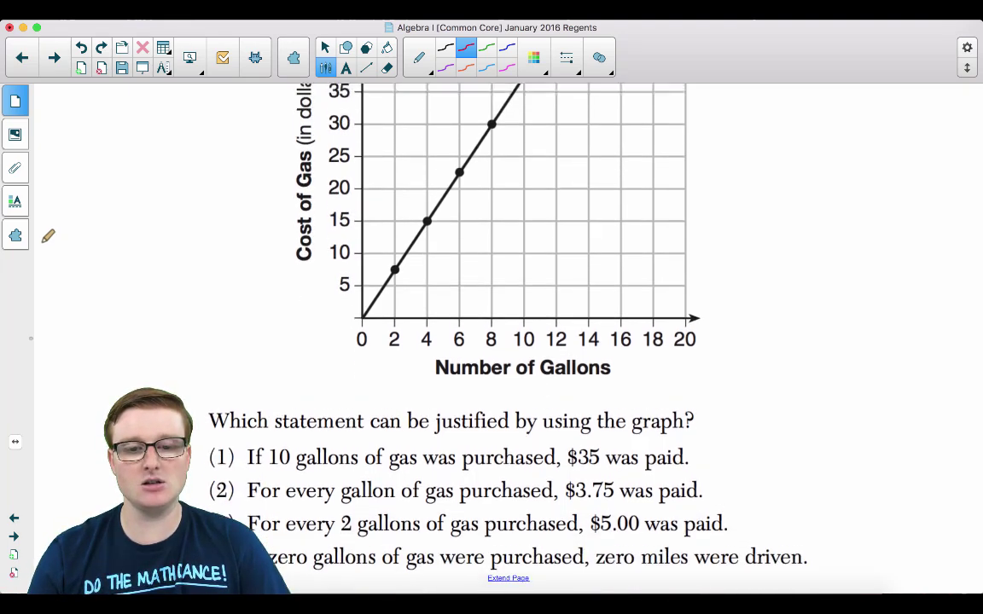
scroll(48, 238, up, 4)
mouse_move(462, 130)
mouse_down()
mouse_move(491, 159)
mouse_move(590, 128)
mouse_move(452, 127)
mouse_up()
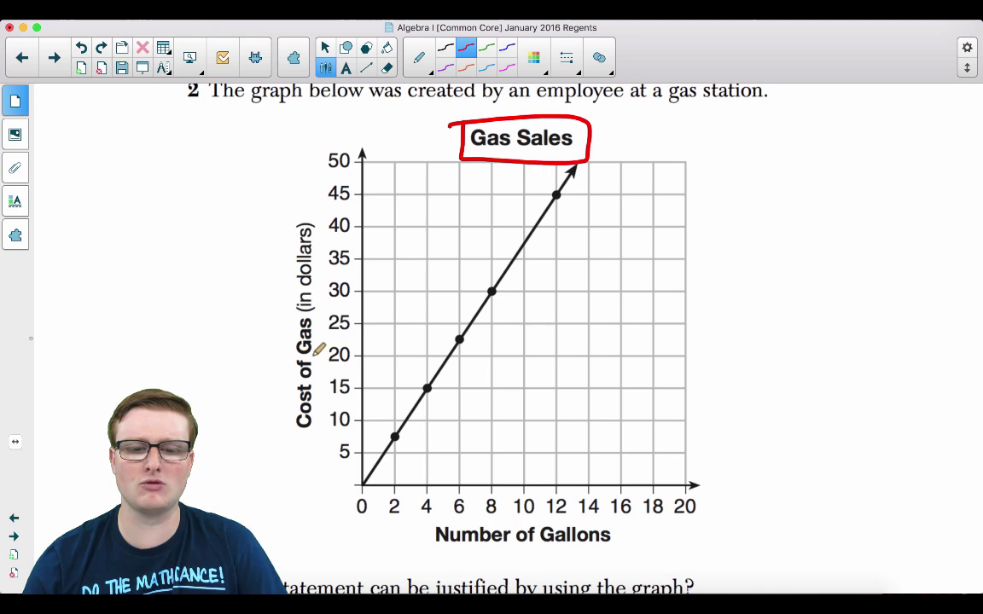
scroll(333, 343, down, 5)
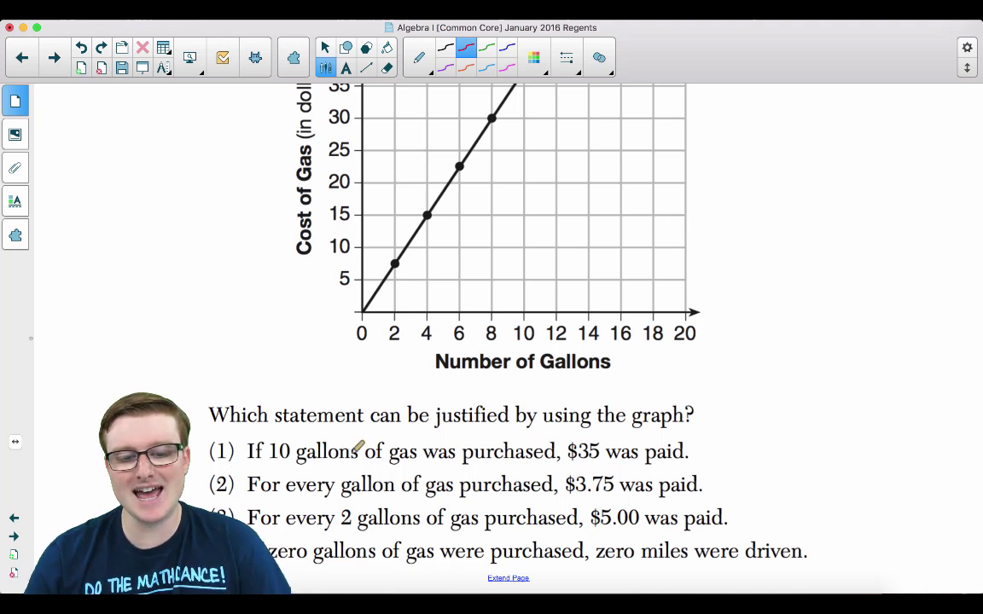
scroll(512, 477, up, 5)
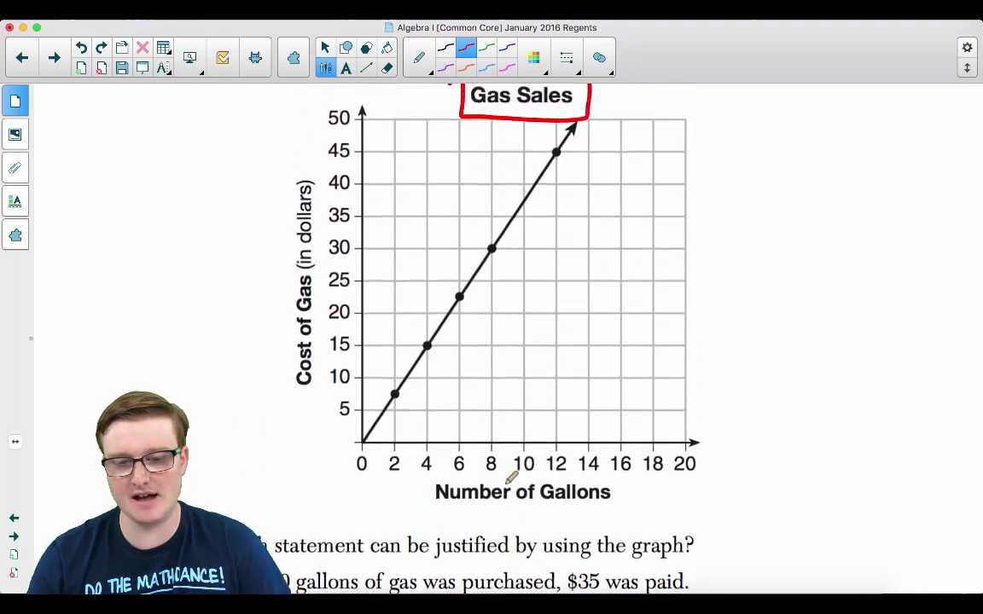
- Draw red dashed guides from 10 gallons up and across to about $37, and X out choice (1)
mouse_move(524, 468)
mouse_down()
mouse_move(527, 232)
mouse_move(341, 246)
mouse_up()
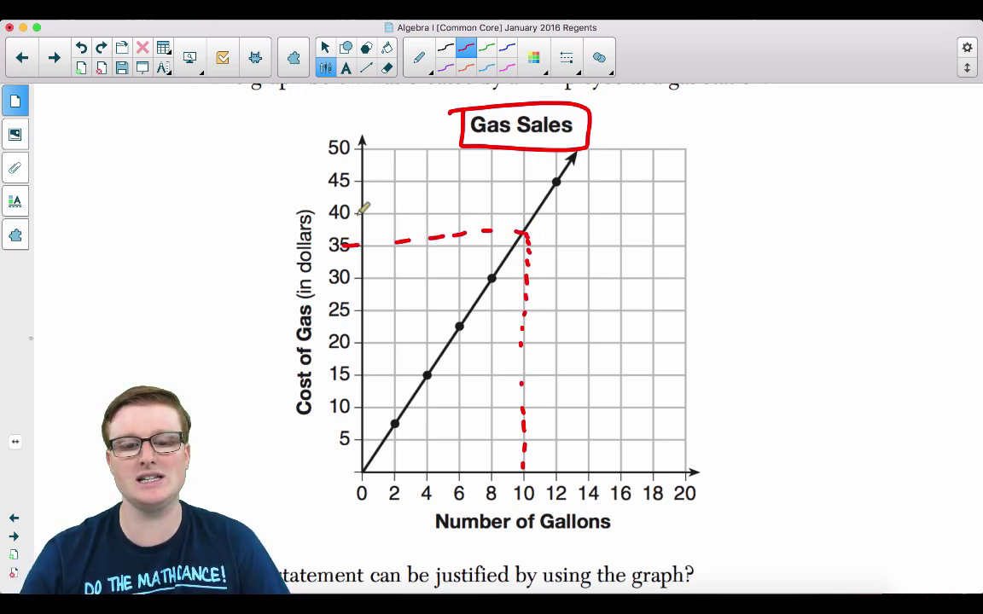
click(82, 47)
drag(374, 229, 524, 230)
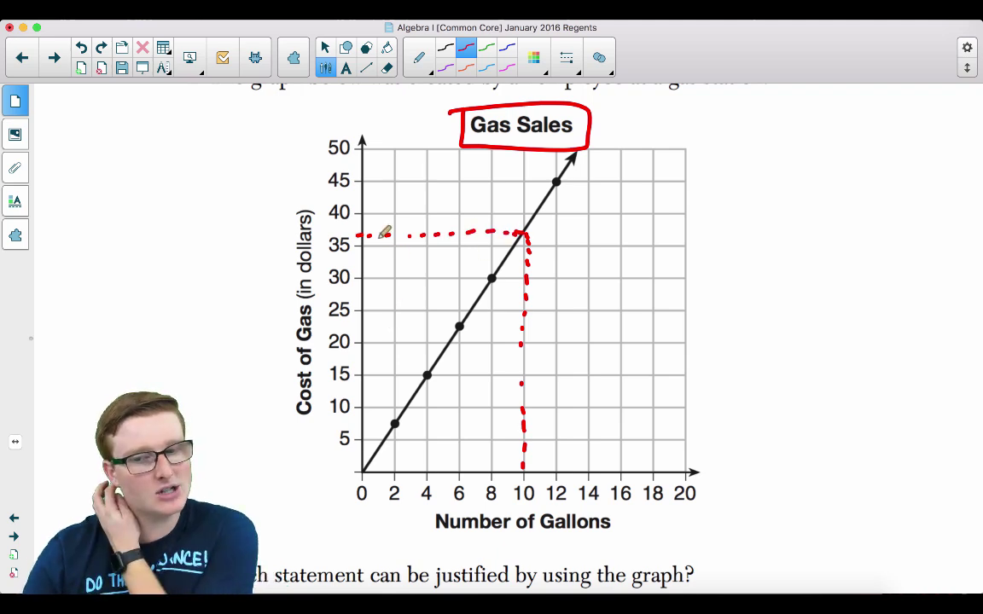
scroll(385, 232, down, 4)
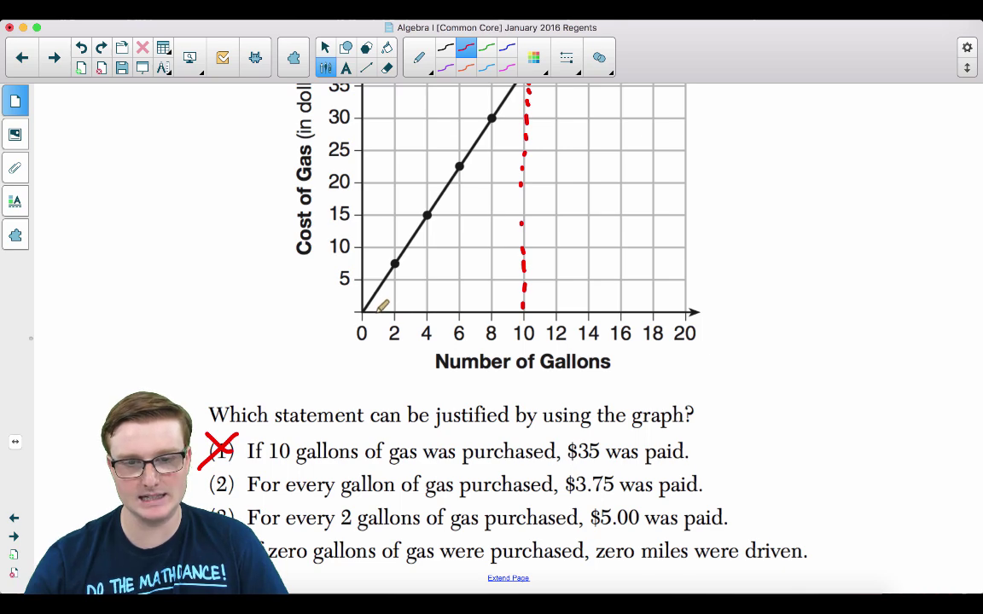
drag(378, 311, 379, 290)
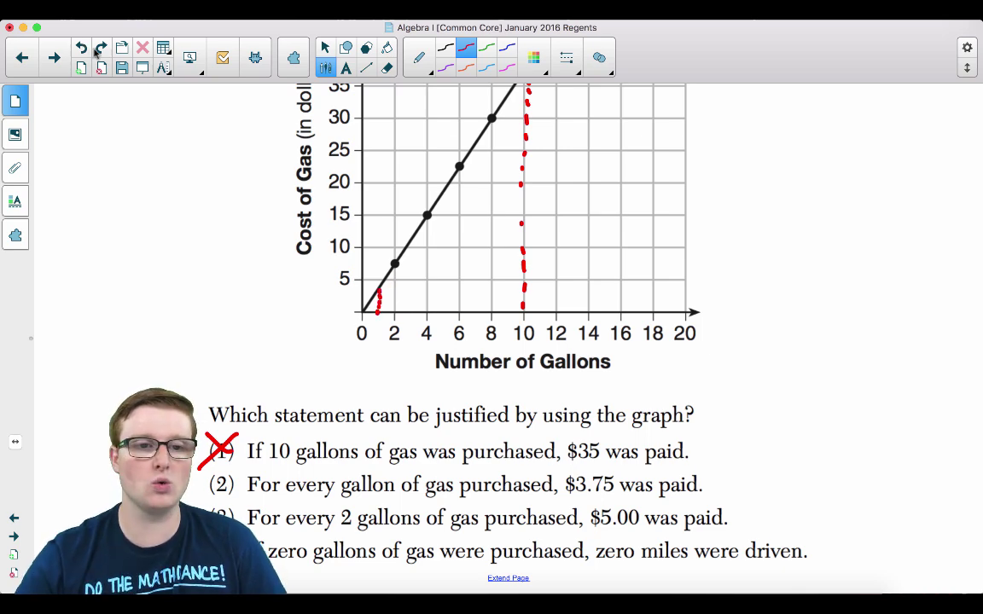
scroll(273, 137, up, 5)
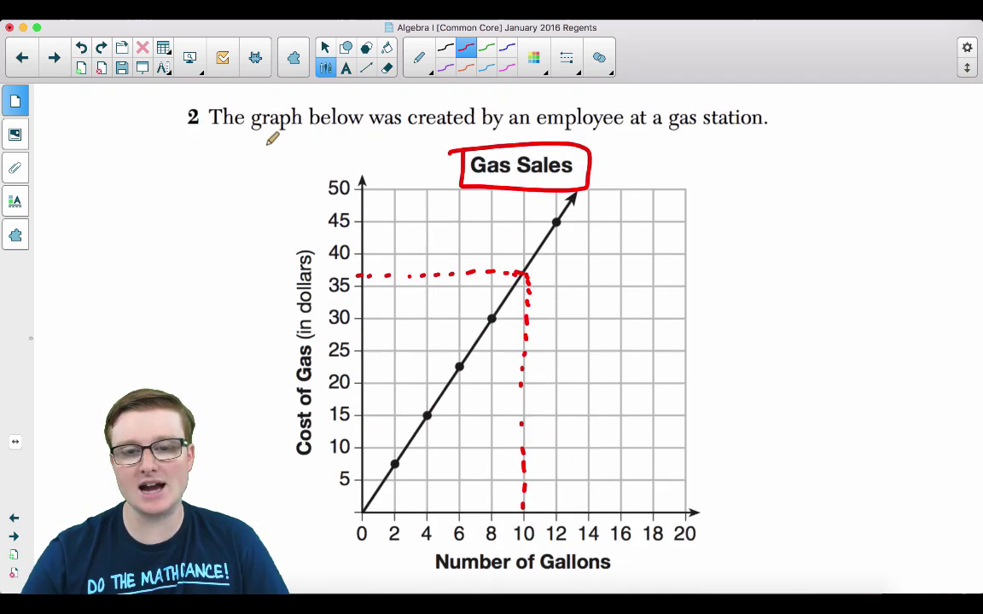
click(386, 68)
- Erase the dashed guides, label points (12,45), (8,30), (4,15), and circle and brace (8,30) and (4,15)
mouse_move(357, 275)
mouse_down()
mouse_move(393, 272)
mouse_move(518, 457)
mouse_move(522, 508)
mouse_up()
click(325, 69)
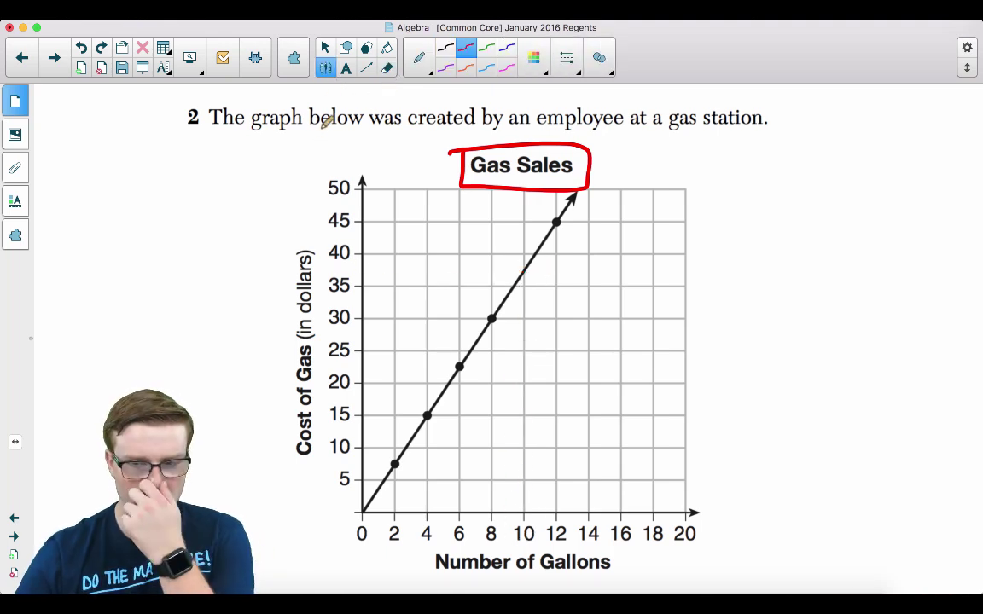
mouse_move(569, 217)
mouse_down()
mouse_move(581, 242)
mouse_move(592, 221)
mouse_move(599, 231)
mouse_move(657, 243)
mouse_up()
mouse_move(510, 315)
mouse_down()
mouse_move(505, 335)
mouse_move(528, 340)
mouse_move(566, 319)
mouse_up()
drag(588, 312, 591, 343)
mouse_move(443, 415)
mouse_down()
mouse_move(439, 436)
mouse_move(460, 410)
mouse_move(467, 433)
mouse_up()
drag(476, 426, 473, 435)
drag(488, 416, 495, 435)
mouse_move(500, 411)
mouse_down()
mouse_move(512, 409)
mouse_move(521, 440)
mouse_up()
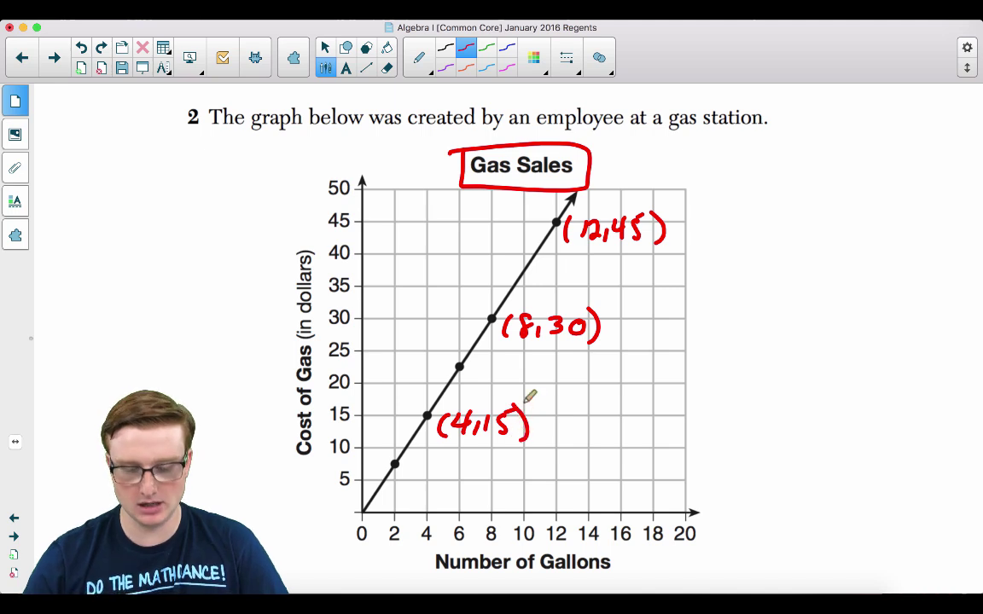
mouse_move(604, 290)
mouse_down()
mouse_move(498, 341)
mouse_move(597, 294)
mouse_up()
mouse_move(522, 399)
mouse_down()
mouse_move(380, 457)
mouse_move(529, 401)
mouse_up()
drag(663, 278, 655, 412)
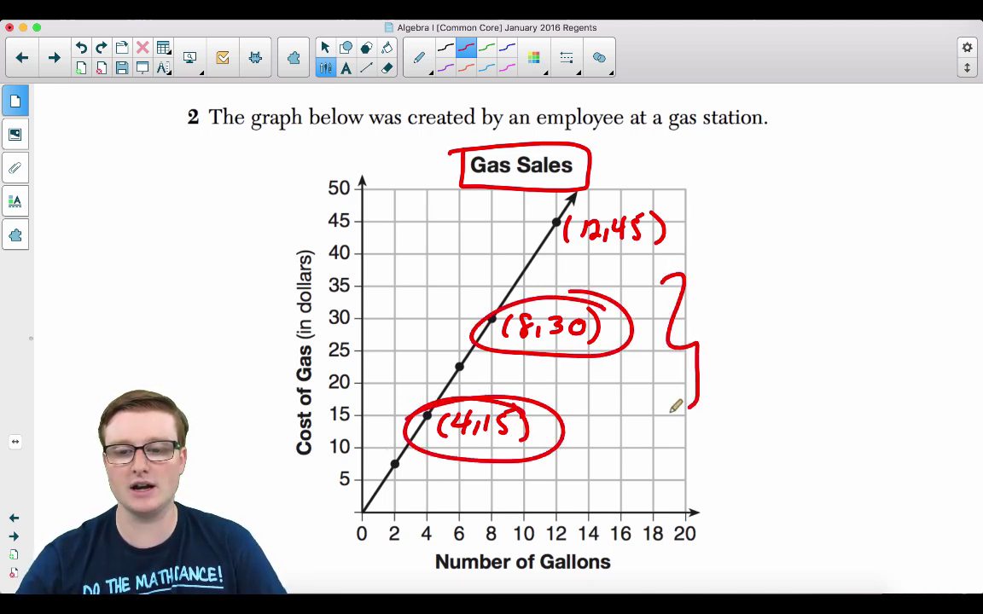
- Write the slope formula Slope = (y2−y1)/(x2−x1) beside the graph
mouse_move(749, 253)
mouse_down()
mouse_move(732, 278)
mouse_move(762, 278)
mouse_up()
mouse_move(773, 271)
mouse_down()
mouse_move(786, 261)
mouse_move(796, 276)
mouse_up()
mouse_move(800, 260)
mouse_down()
mouse_move(855, 249)
mouse_move(861, 257)
mouse_up()
mouse_move(841, 265)
mouse_down()
mouse_move(863, 264)
mouse_move(875, 246)
mouse_up()
drag(885, 238, 891, 256)
drag(897, 244, 906, 265)
drag(847, 280, 862, 296)
click(869, 290)
mouse_move(862, 280)
mouse_down()
mouse_move(847, 296)
mouse_move(874, 301)
mouse_up()
drag(875, 292, 894, 294)
mouse_move(903, 281)
mouse_down()
mouse_move(892, 300)
mouse_move(910, 304)
mouse_move(902, 302)
mouse_up()
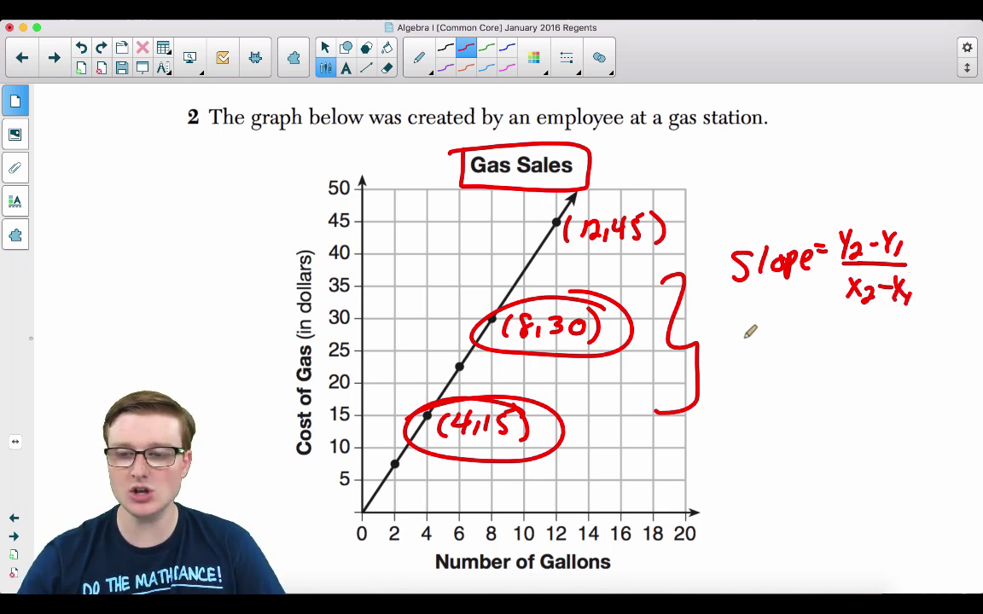
- Substitute the points to get (30−15)/(8−4) = 15/4
mouse_move(744, 339)
mouse_down()
mouse_move(746, 365)
mouse_move(774, 340)
mouse_up()
mouse_move(795, 353)
mouse_down()
mouse_move(814, 351)
mouse_move(824, 365)
mouse_up()
drag(836, 339, 831, 364)
drag(839, 337, 861, 334)
drag(734, 389, 842, 388)
drag(773, 410, 802, 429)
mouse_move(819, 408)
mouse_down()
mouse_move(843, 418)
mouse_move(829, 441)
mouse_up()
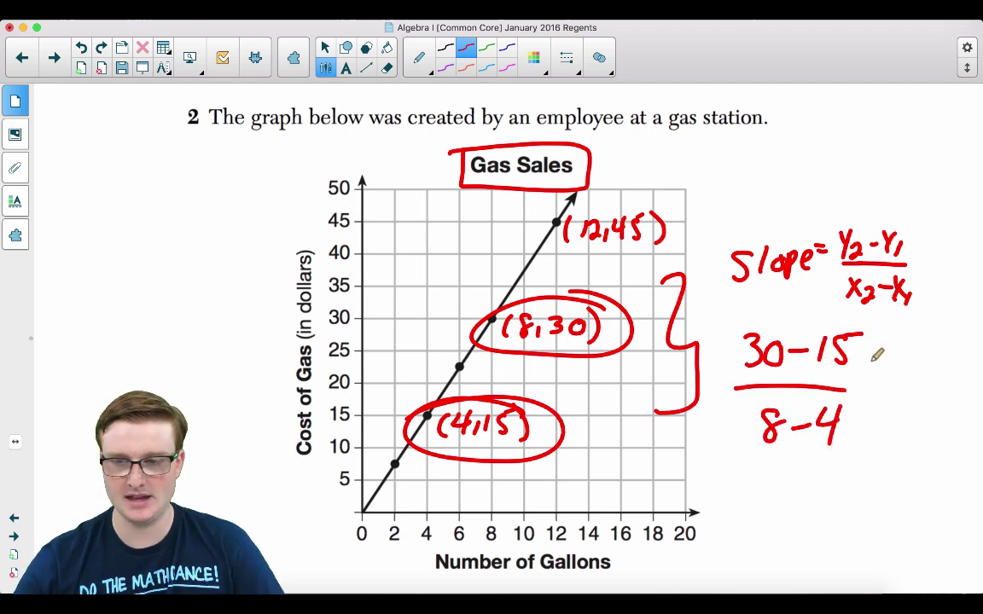
mouse_move(862, 362)
mouse_down()
mouse_move(883, 361)
mouse_move(887, 377)
mouse_up()
mouse_move(911, 346)
mouse_down()
mouse_move(908, 372)
mouse_move(919, 372)
mouse_up()
drag(925, 345, 949, 343)
mouse_move(887, 395)
mouse_down()
mouse_move(944, 394)
mouse_move(942, 424)
mouse_up()
drag(930, 406, 920, 447)
- Write the result $3.75 below the work and box it
drag(785, 482, 765, 533)
drag(778, 476, 777, 542)
drag(805, 495, 807, 530)
click(841, 524)
drag(853, 495, 864, 529)
mouse_move(886, 502)
mouse_down()
mouse_move(895, 507)
mouse_move(883, 529)
mouse_up()
drag(888, 491, 918, 488)
mouse_move(741, 468)
mouse_down()
mouse_move(903, 550)
mouse_move(747, 469)
mouse_up()
- Fit the entire page, circle answer choice (2), underline its $3.75, and go to question 3
scroll(769, 474, down, 5)
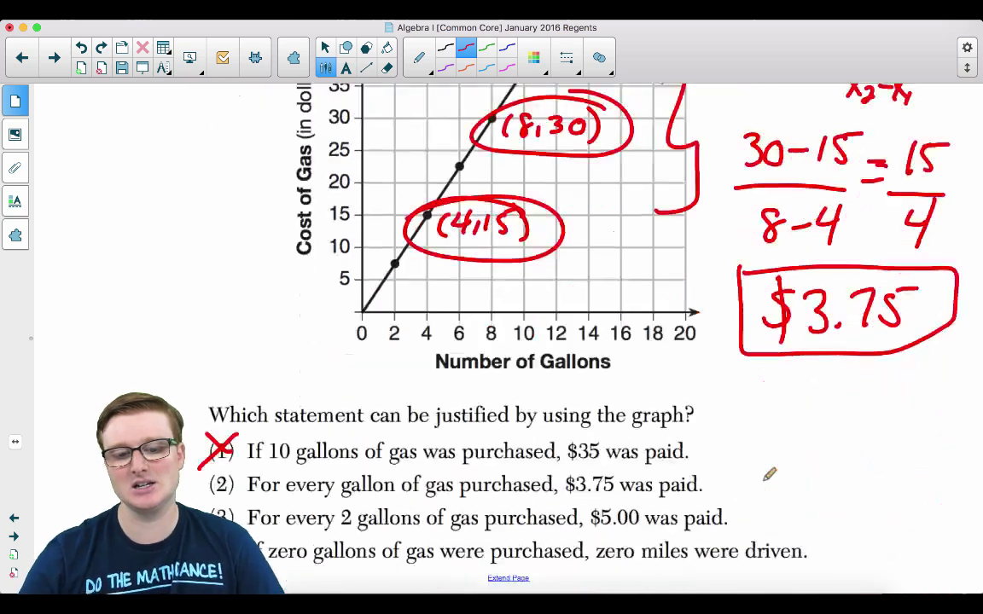
click(189, 57)
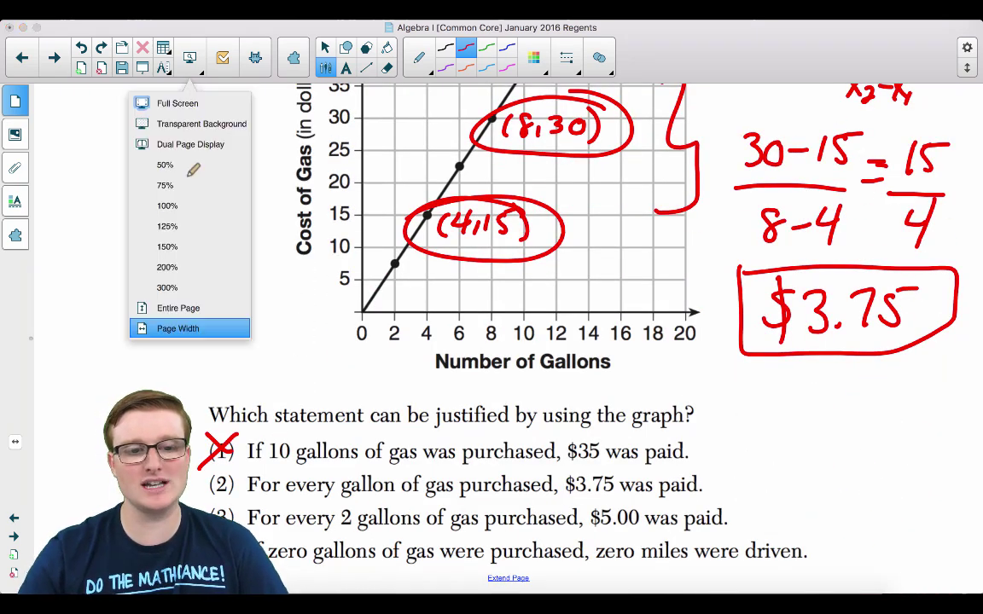
click(197, 305)
mouse_move(292, 524)
mouse_down()
mouse_move(315, 527)
mouse_move(319, 510)
mouse_up()
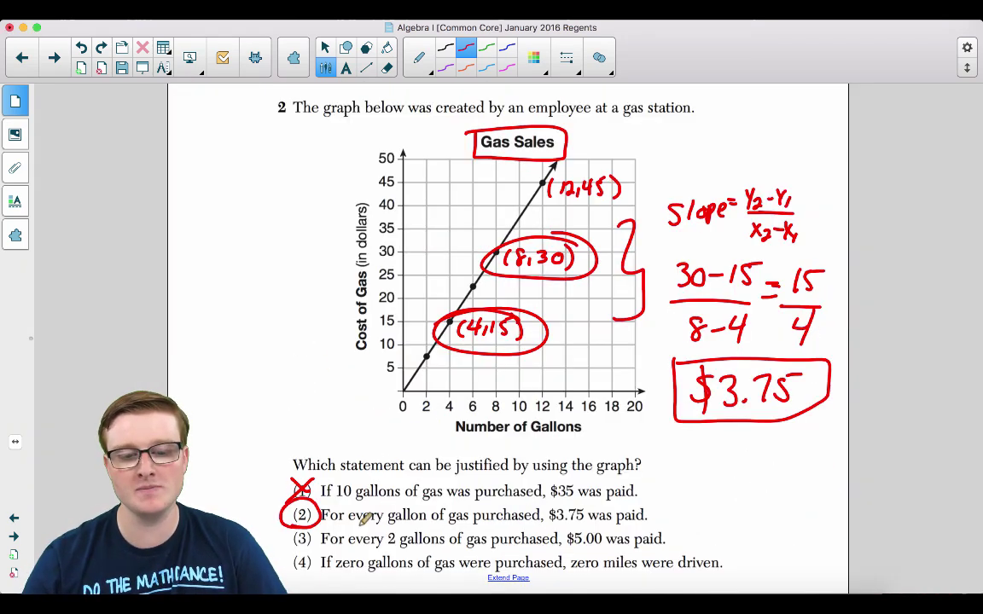
drag(548, 524, 592, 523)
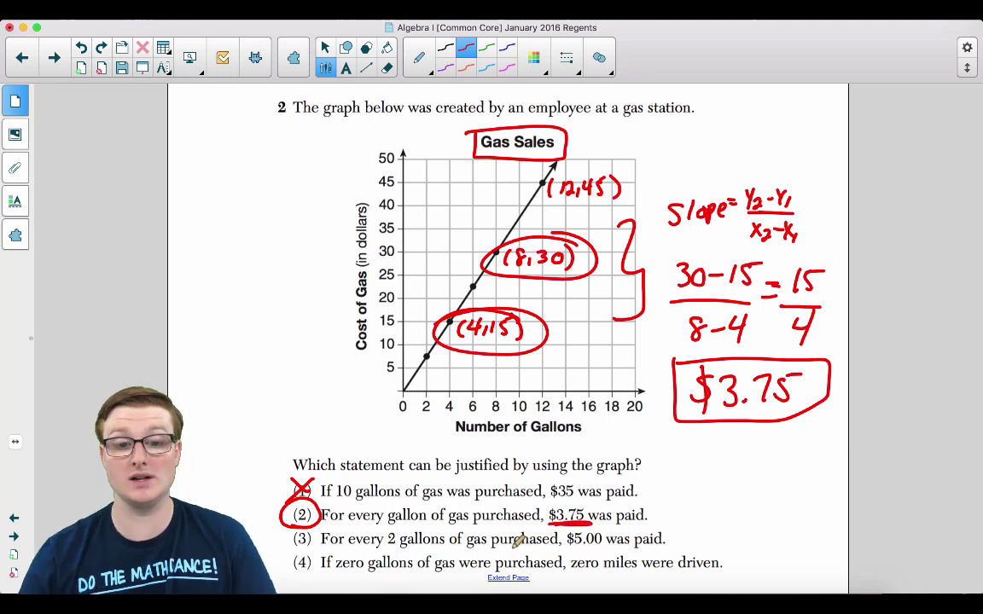
click(53, 57)
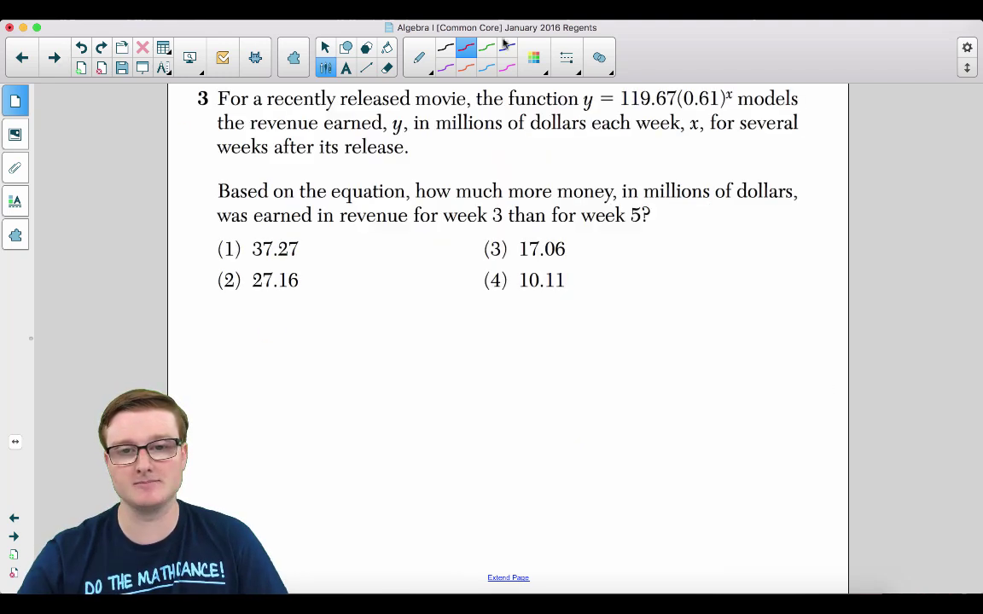